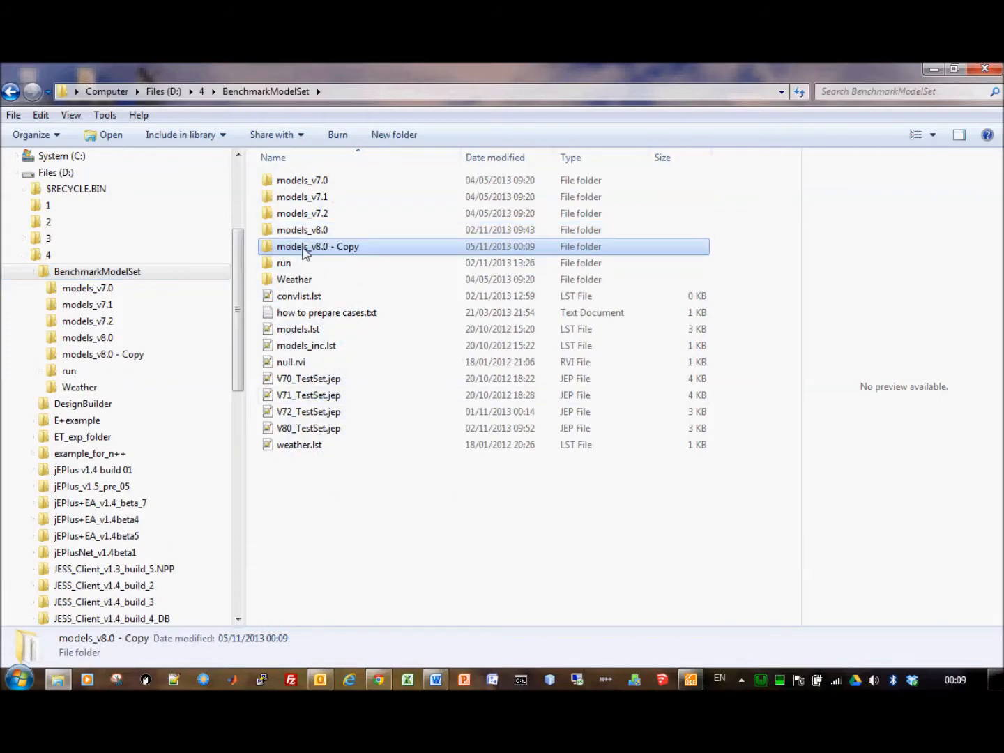
Rename the copied models_v8.0 folder in BenchmarkModelSet to models_v8.1
{"action": "left_click", "coordinate": [305, 248]}
{"action": "key", "text": "End"}
{"action": "key", "text": "BackSpace"}
{"action": "key", "text": "BackSpace"}
{"action": "key", "text": "BackSpace"}
{"action": "key", "text": "BackSpace"}
{"action": "key", "text": "BackSpace"}
{"action": "key", "text": "BackSpace"}
{"action": "key", "text": "BackSpace"}
{"action": "key", "text": "BackSpace"}
{"action": "type", "text": "1"}
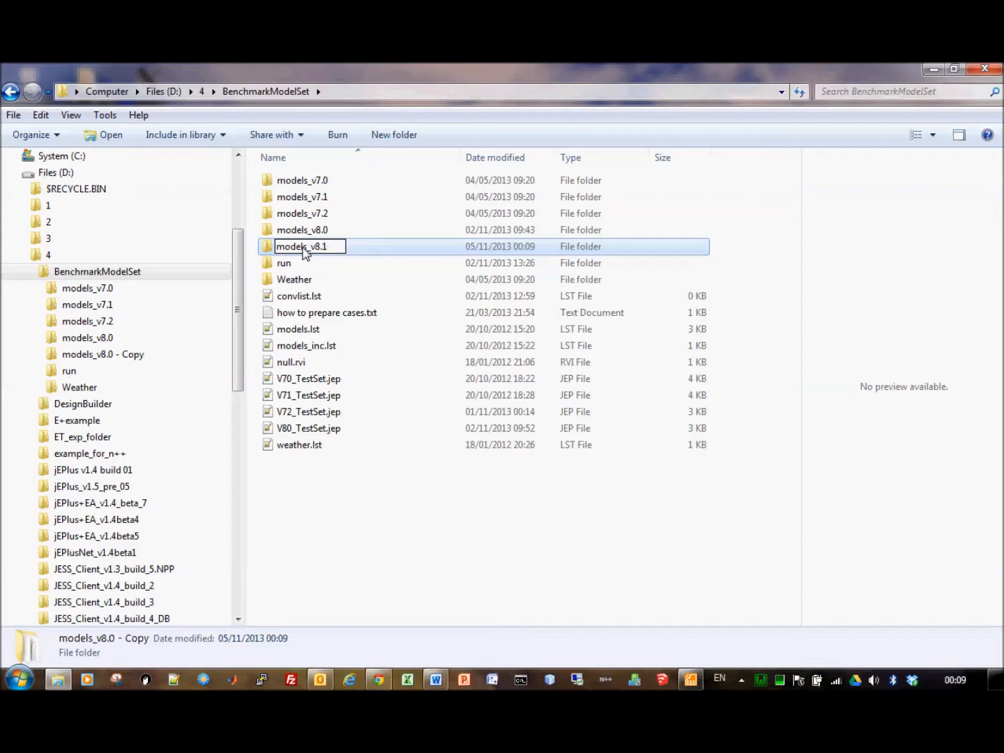
{"action": "key", "text": "Return"}
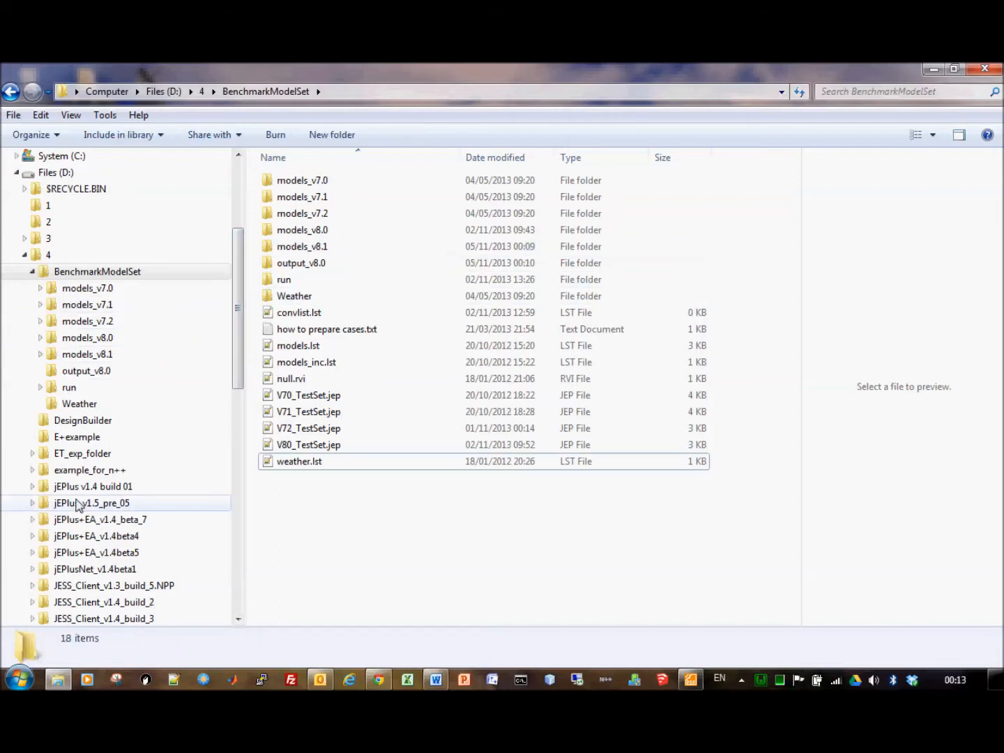
Launch jEPlus with run.bat from the jEPlus_v1.5_pre_05 folder and open the project V80_TestSet.jep from BenchmarkModelSet
{"action": "left_click", "coordinate": [78, 502]}
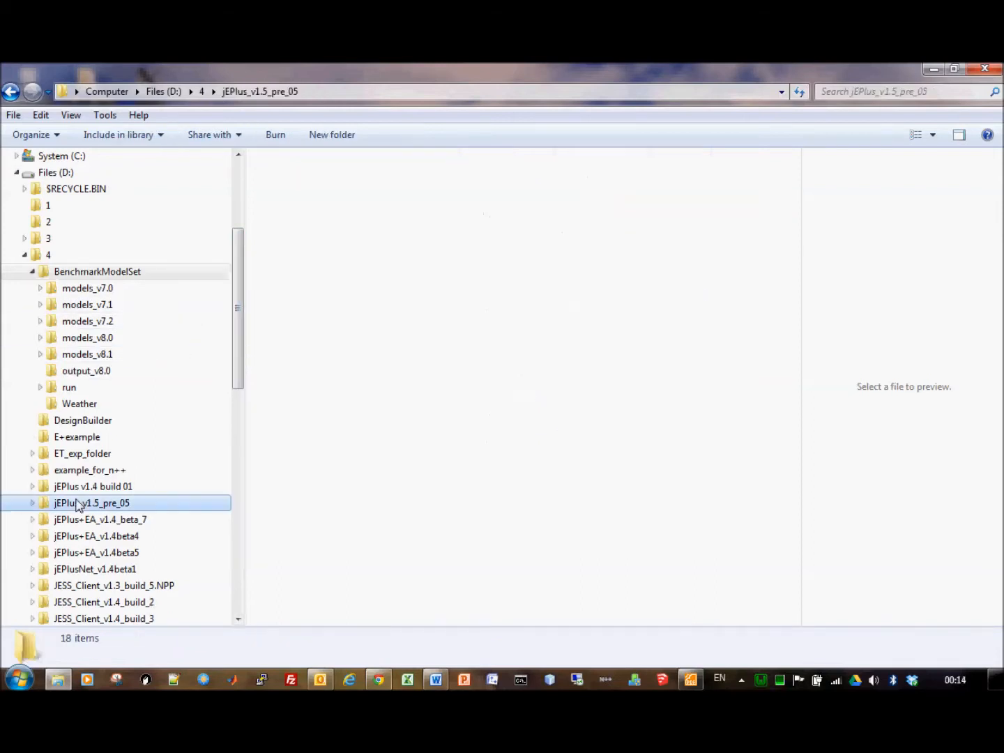
{"action": "double_click", "coordinate": [292, 446]}
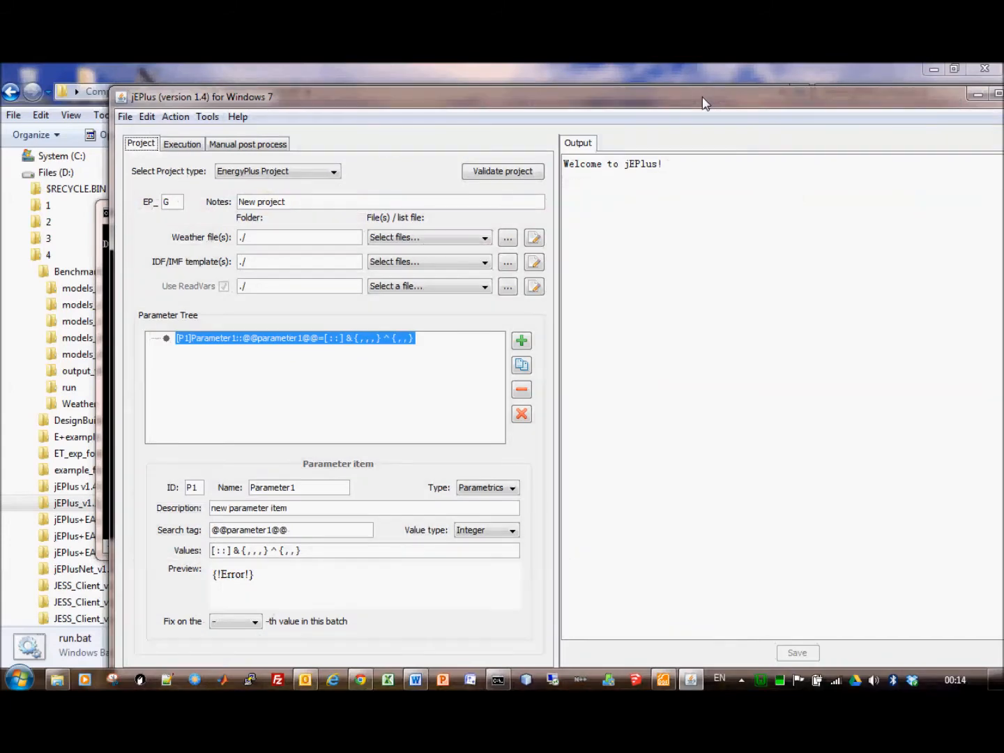
{"action": "left_click", "coordinate": [125, 115]}
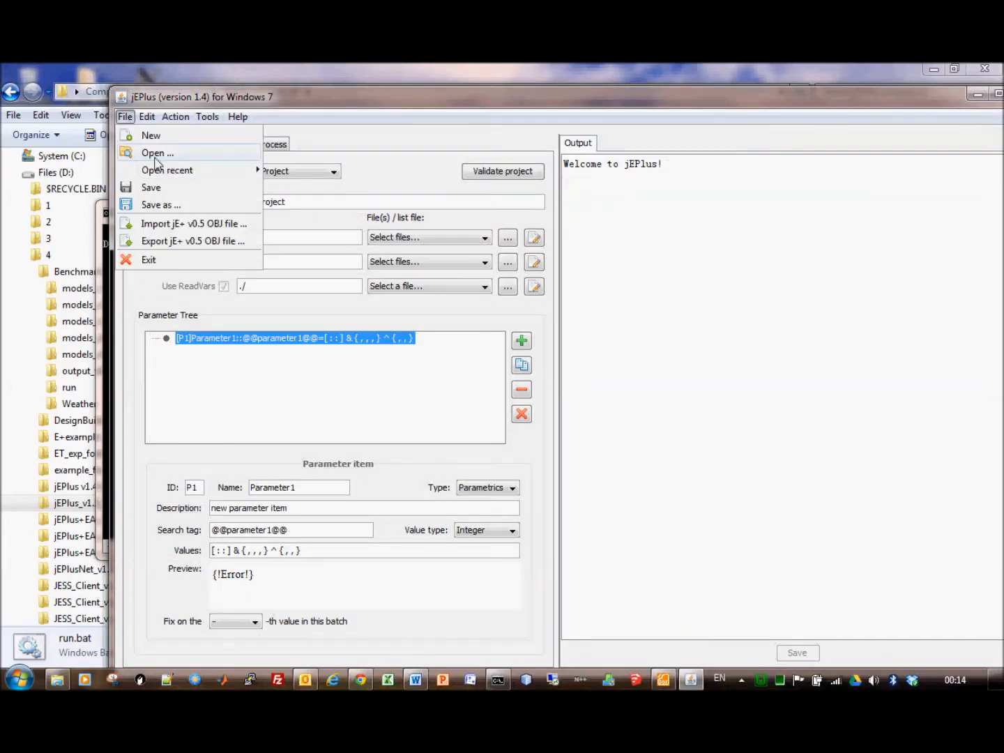
{"action": "left_click", "coordinate": [156, 154]}
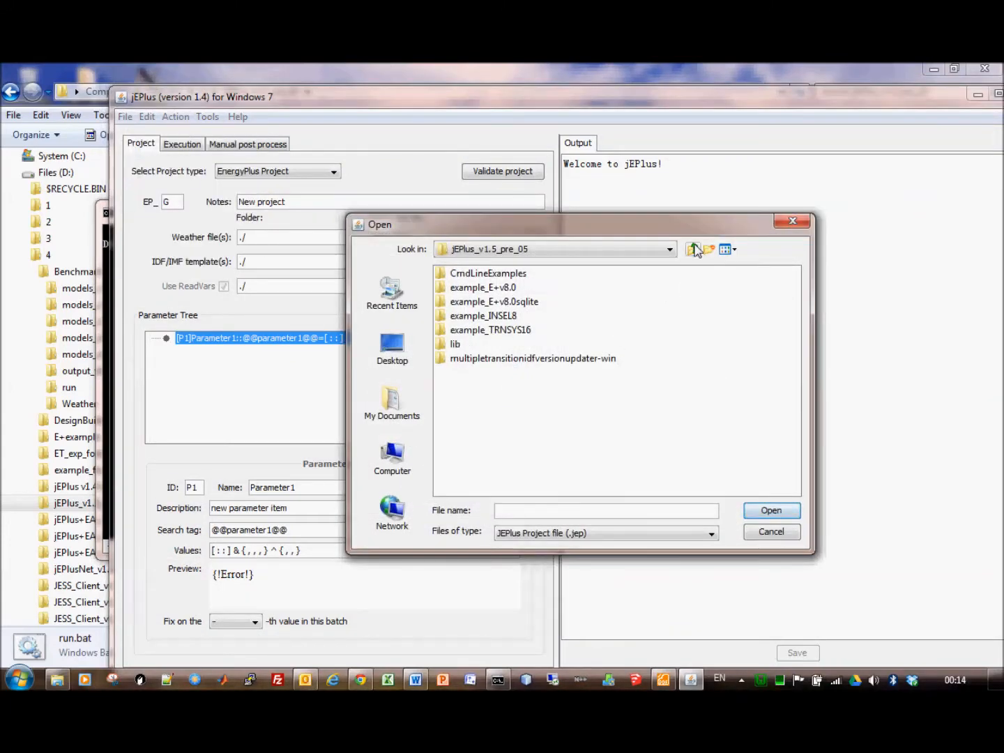
{"action": "left_click", "coordinate": [693, 248]}
{"action": "double_click", "coordinate": [477, 273]}
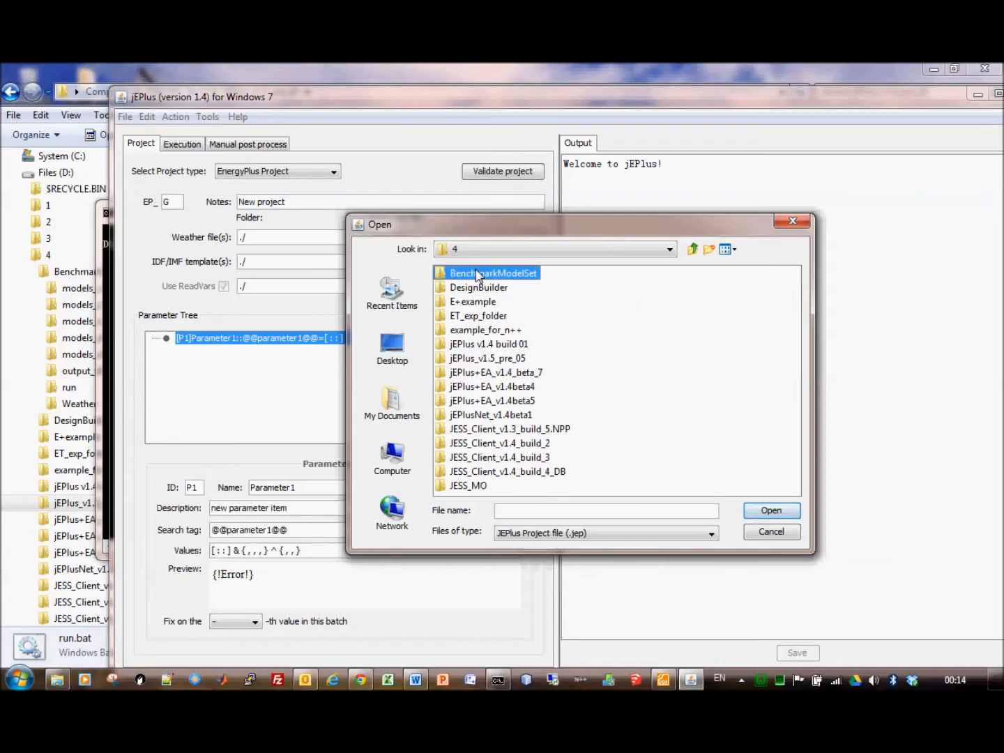
{"action": "left_click", "coordinate": [468, 430]}
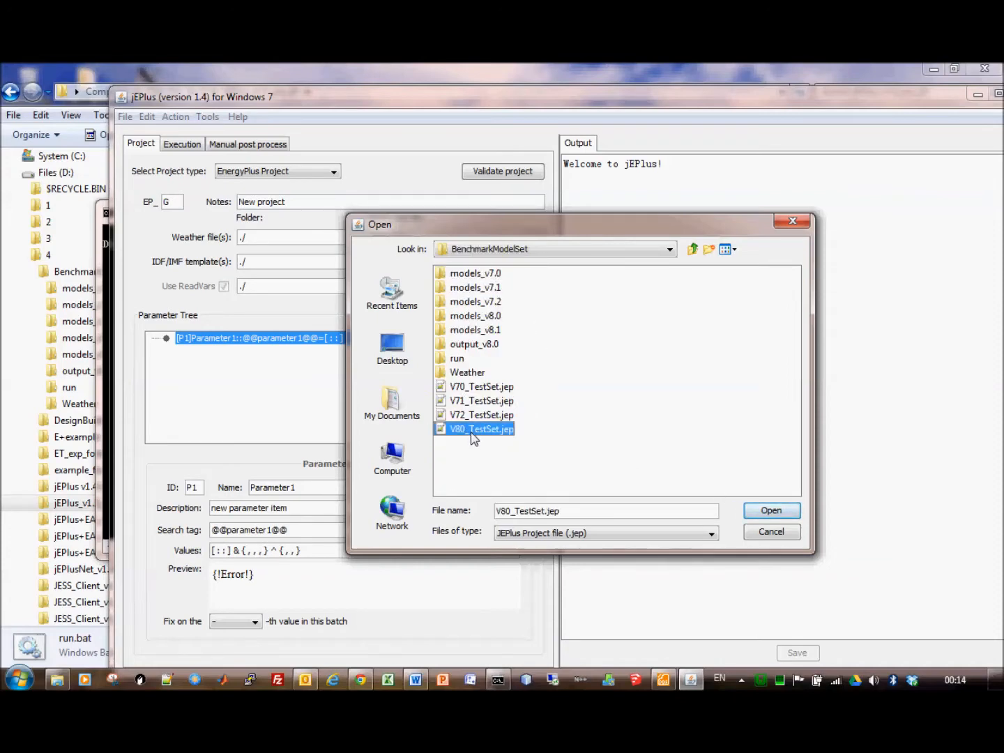
{"action": "left_click", "coordinate": [770, 512]}
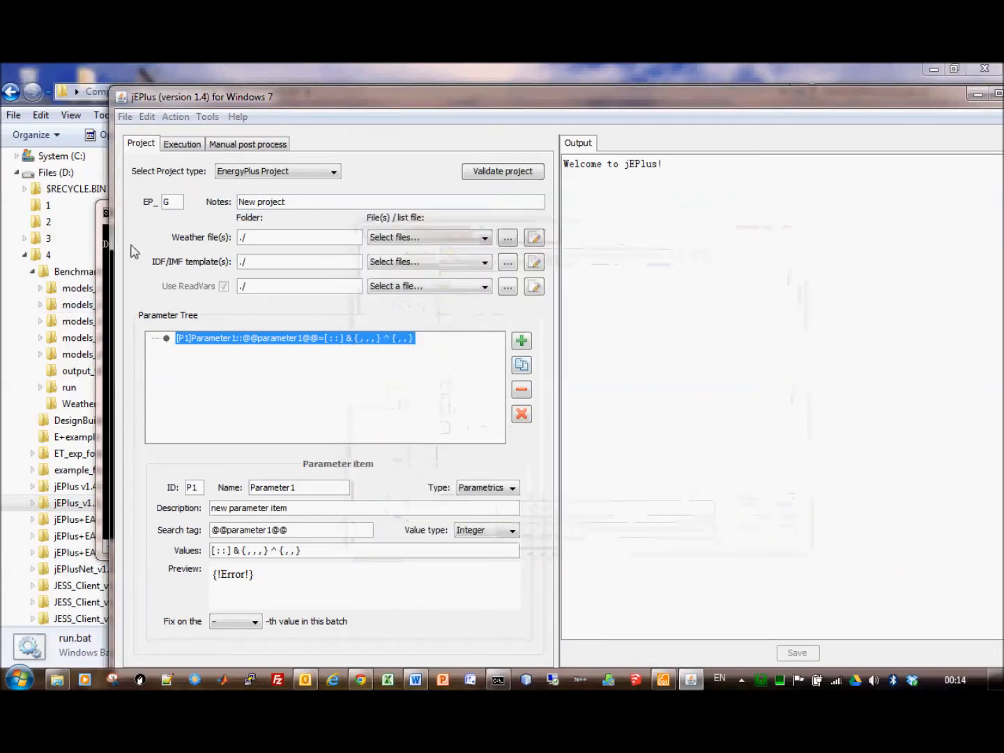
{"action": "left_click_drag", "start_coordinate": [242, 102], "coordinate": [160, 81]}
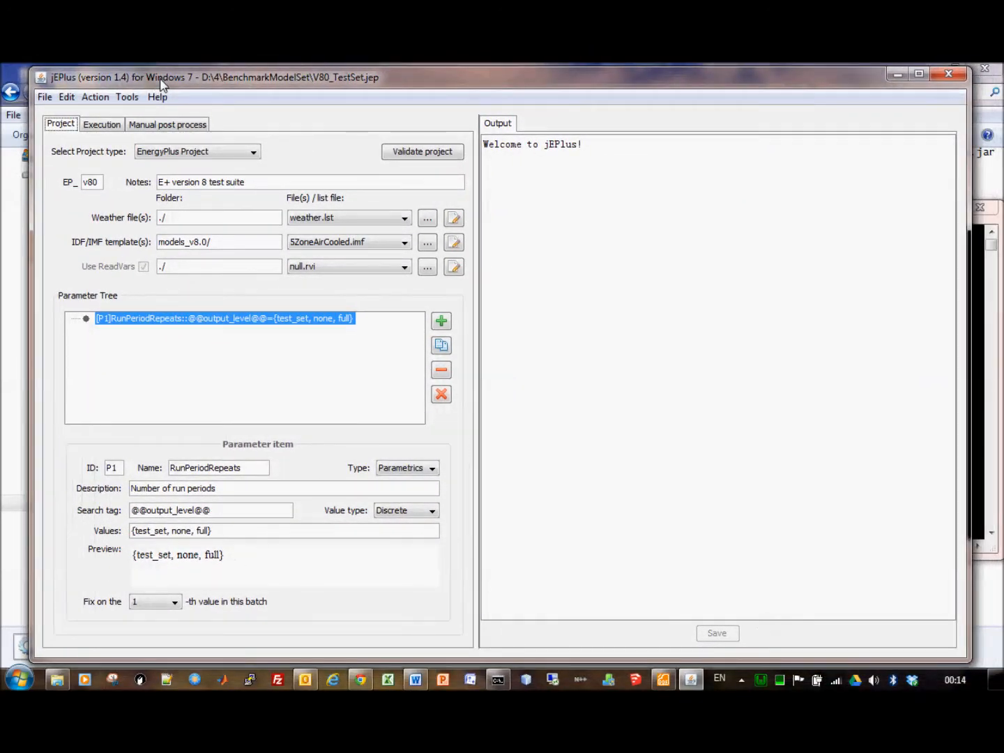
Review the project's IDF/IMF template list and validate the project
{"action": "left_click", "coordinate": [405, 242]}
{"action": "mouse_move", "coordinate": [405, 278]}
{"action": "left_mouse_down"}
{"action": "mouse_move", "coordinate": [411, 331]}
{"action": "mouse_move", "coordinate": [408, 275]}
{"action": "left_mouse_up"}
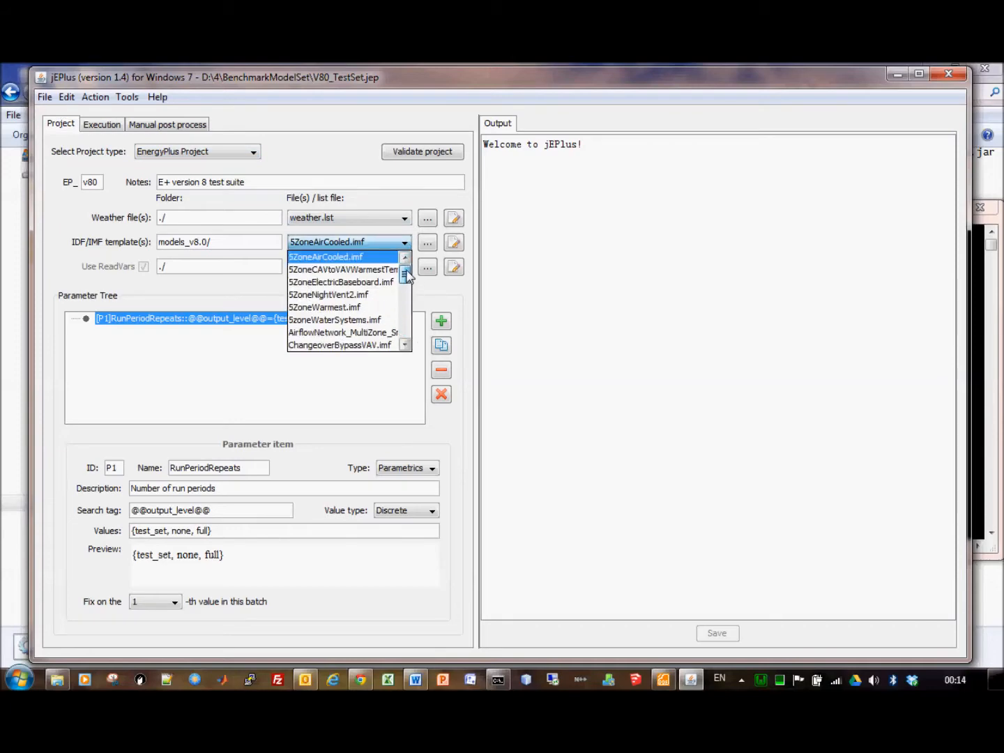
{"action": "left_click", "coordinate": [425, 153]}
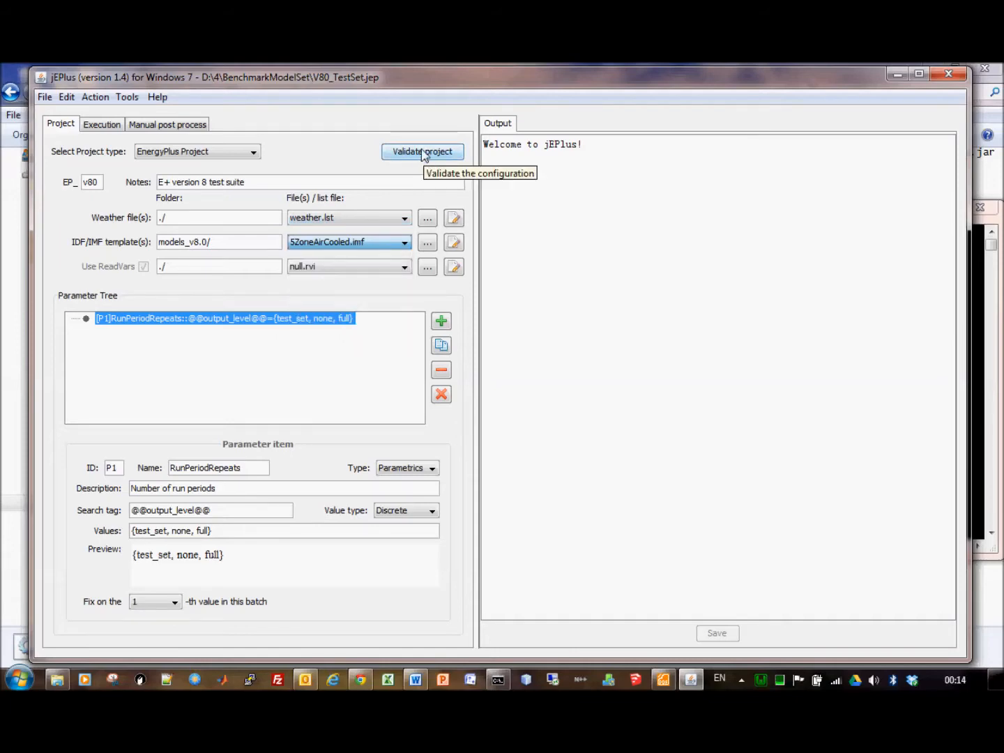
{"action": "left_click", "coordinate": [424, 154]}
{"action": "left_click", "coordinate": [500, 412]}
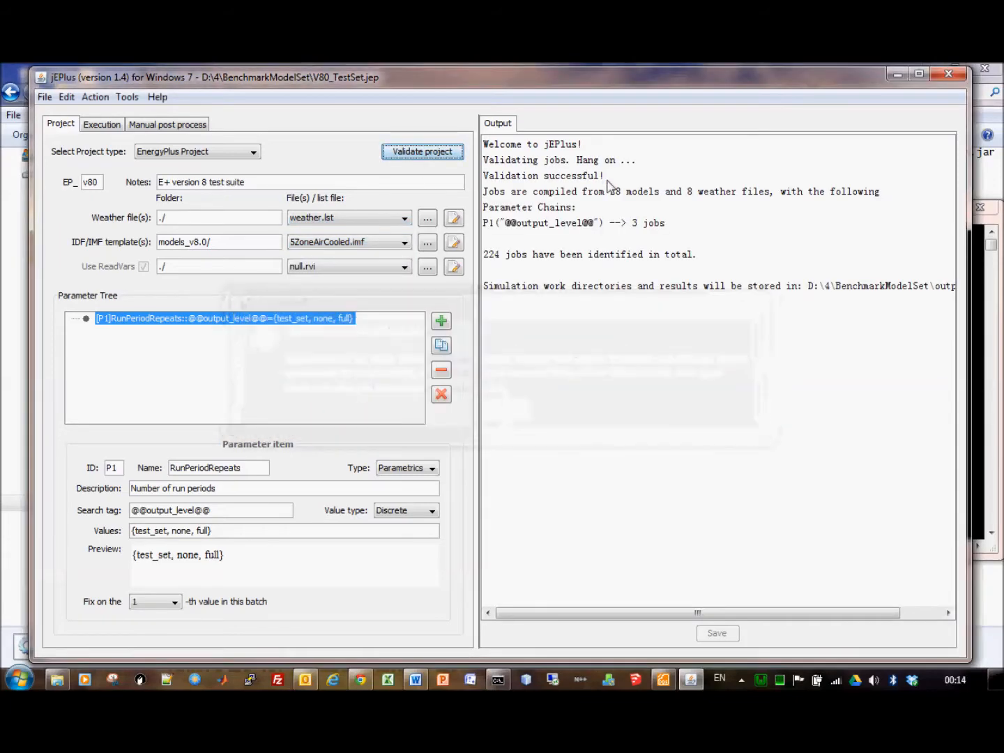
{"action": "left_click_drag", "start_coordinate": [610, 194], "coordinate": [658, 199]}
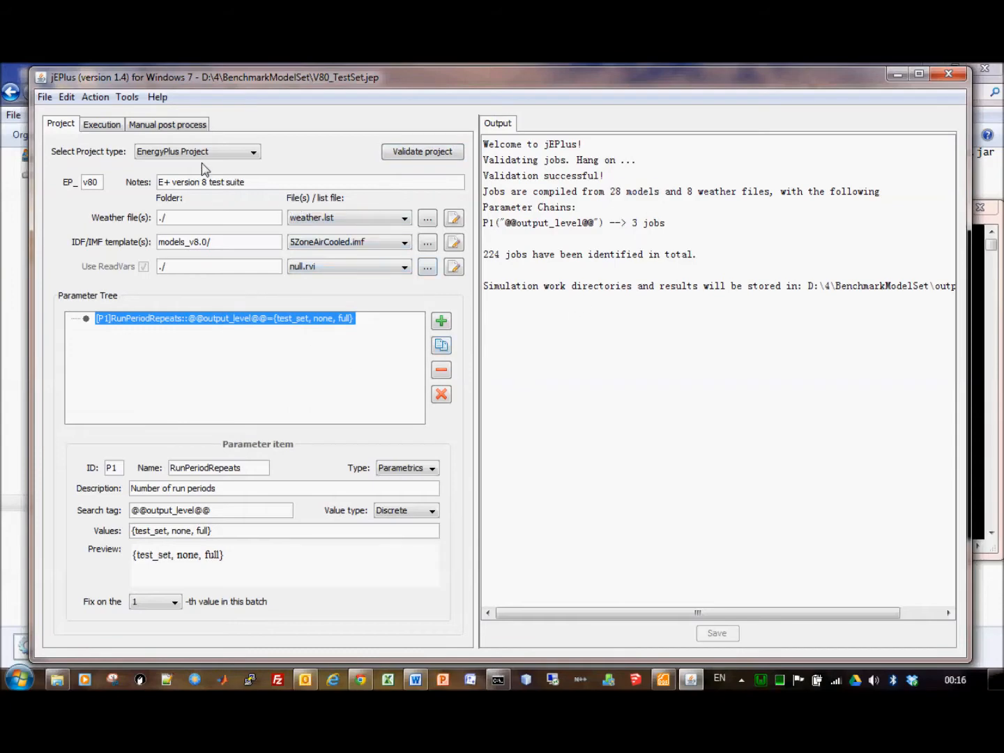
Open the IDF Version Converter and reposition its window
{"action": "left_click", "coordinate": [122, 102]}
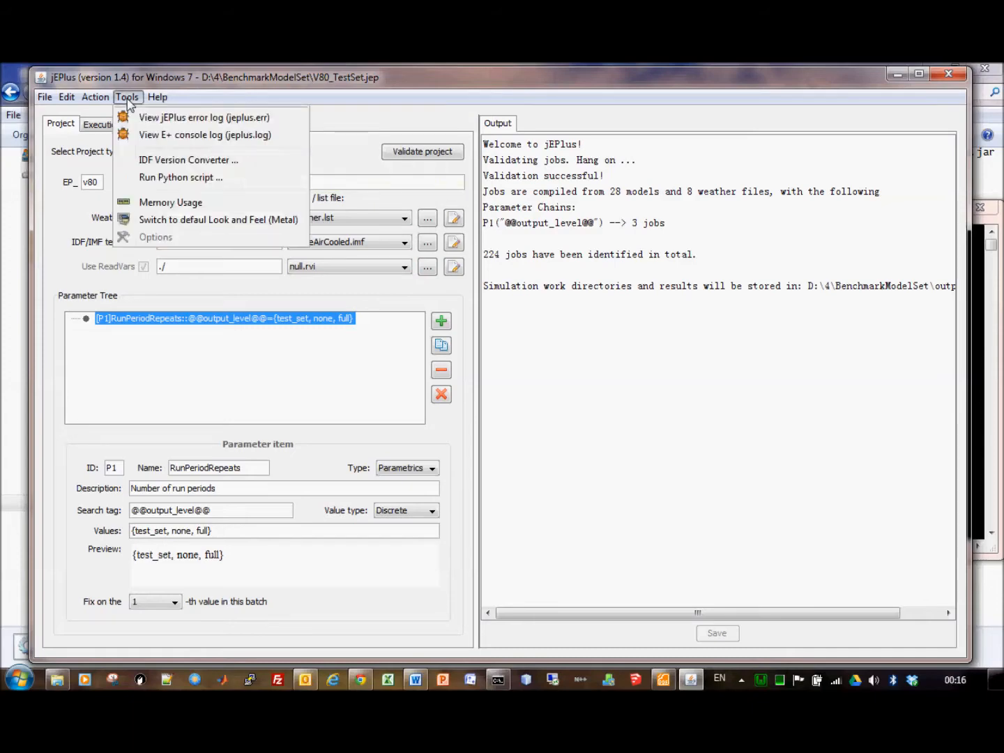
{"action": "left_click", "coordinate": [160, 163]}
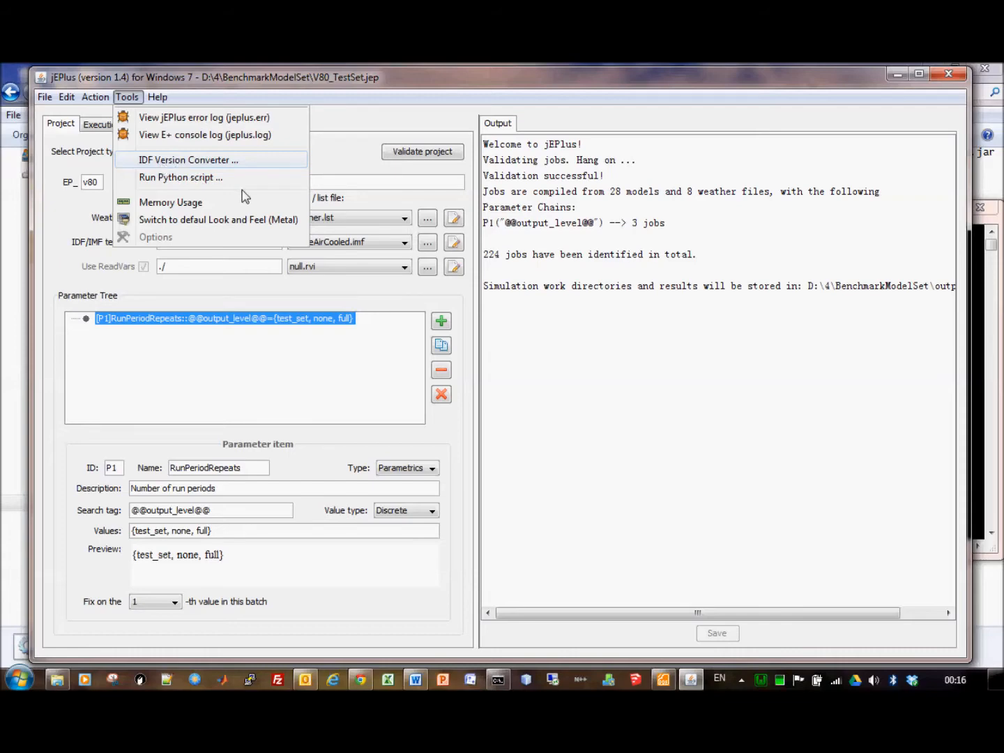
{"action": "left_click_drag", "start_coordinate": [360, 178], "coordinate": [311, 120]}
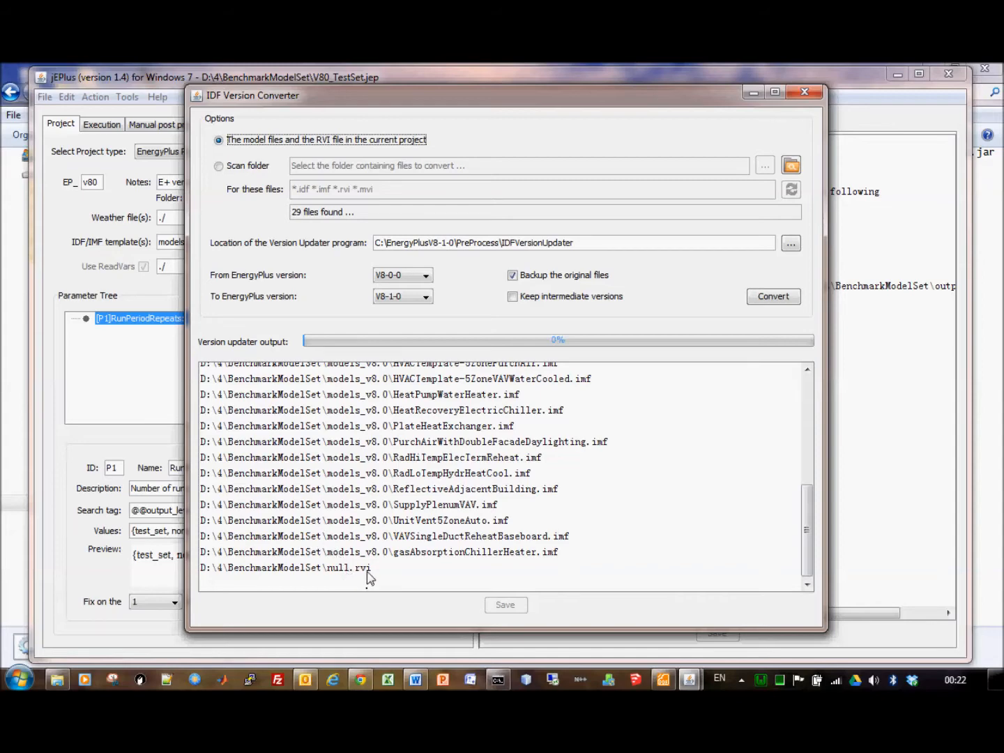
Clear the converter's output log and scan the folder D:\4\BenchmarkModelSet\models_v8.1 for files to convert
{"action": "left_click", "coordinate": [219, 166]}
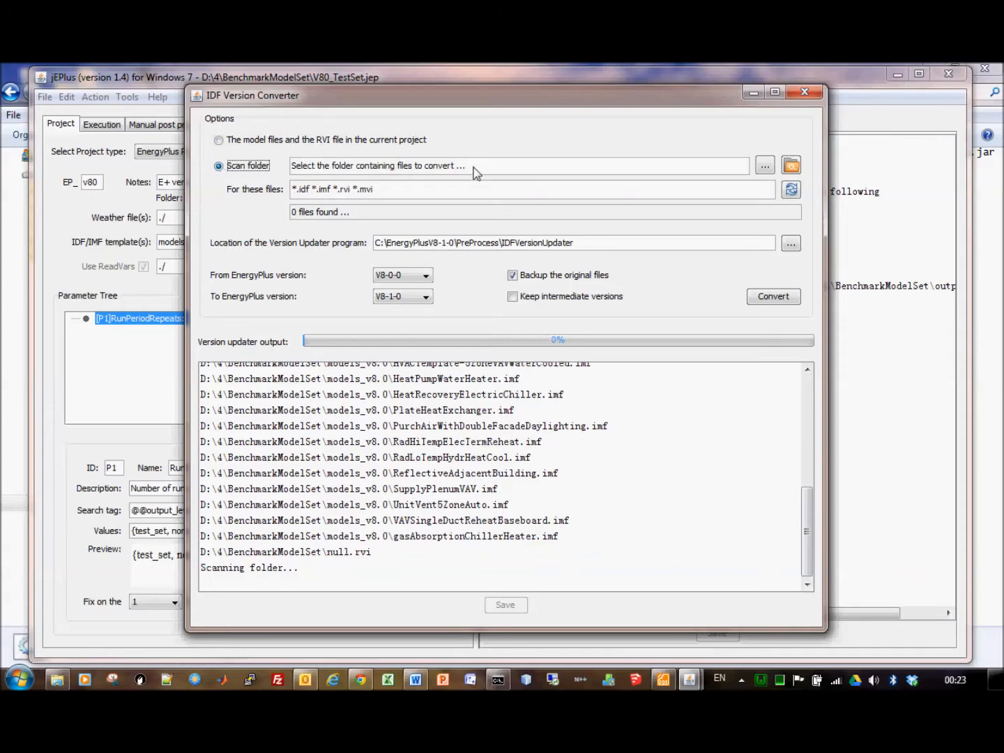
{"action": "right_click", "coordinate": [411, 467]}
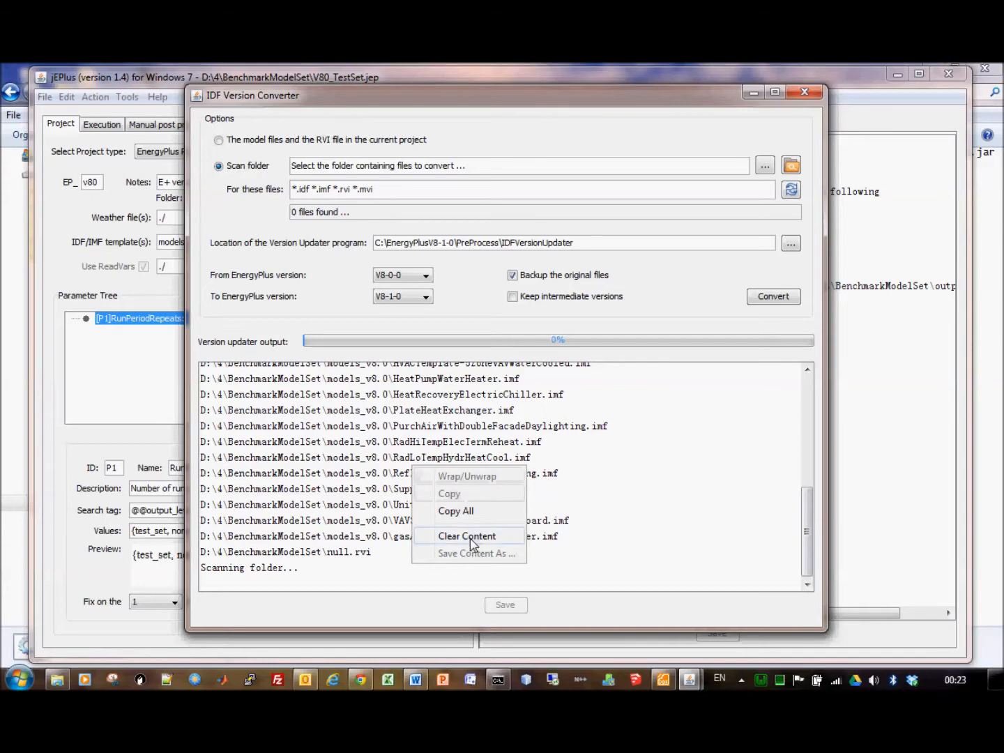
{"action": "left_click", "coordinate": [470, 536]}
{"action": "left_click", "coordinate": [765, 166]}
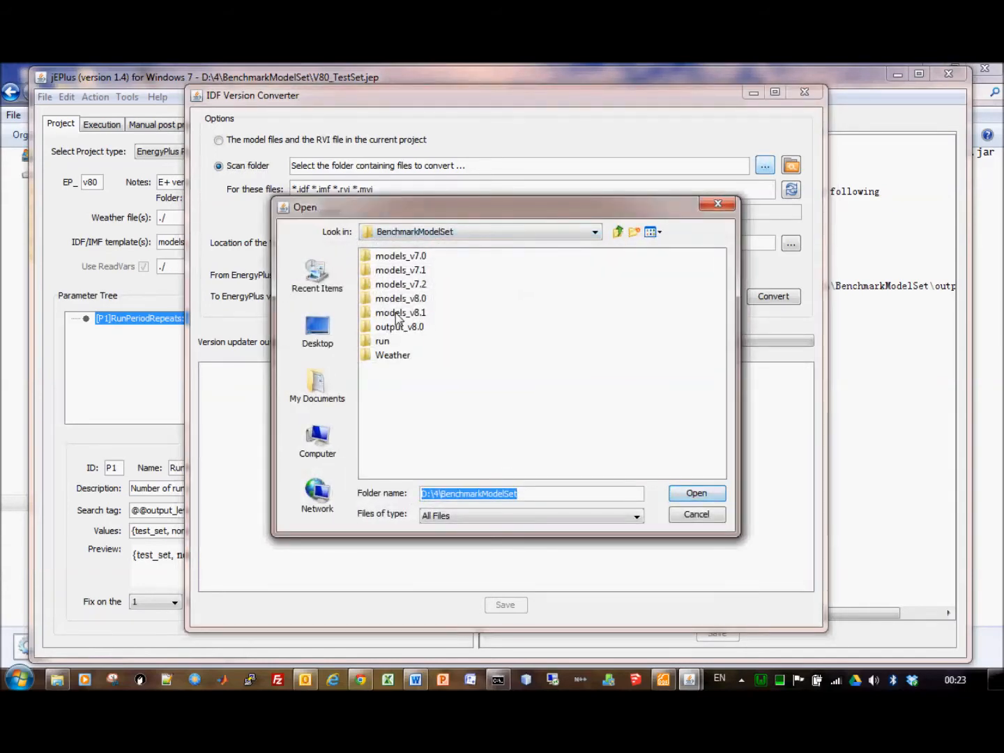
{"action": "left_click", "coordinate": [391, 313]}
{"action": "left_click", "coordinate": [697, 493]}
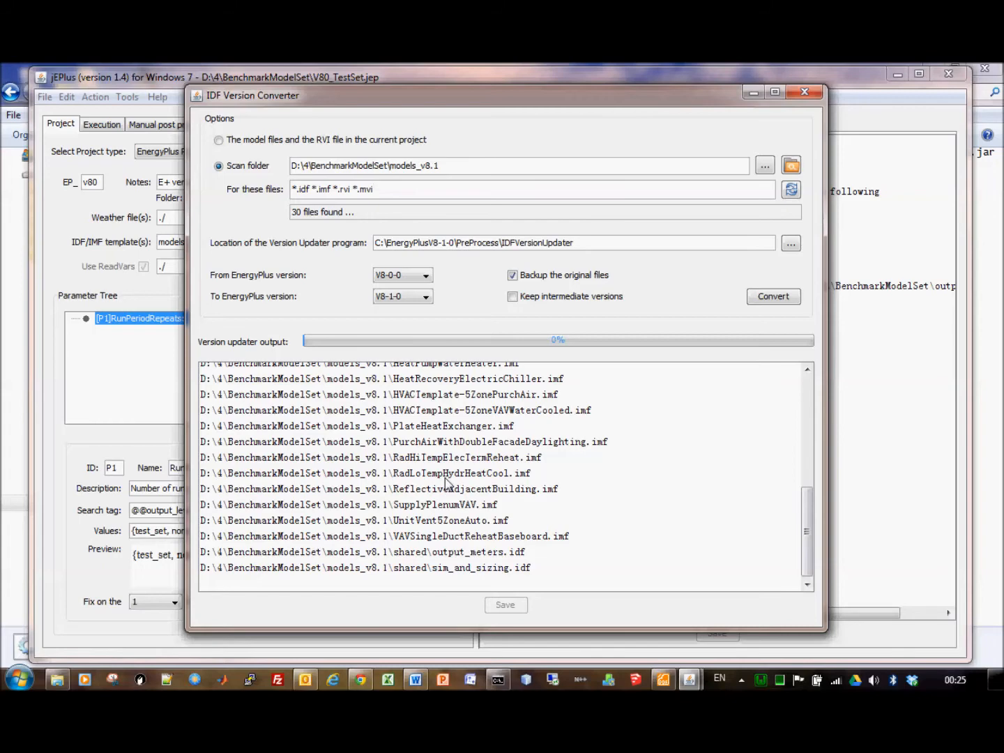
Limit the folder scan to files matching "*.idf 5Zone*.imf" and rescan
{"action": "key", "text": "BackSpace"}
{"action": "key", "text": "BackSpace"}
{"action": "key", "text": "BackSpace"}
{"action": "key", "text": "BackSpace"}
{"action": "key", "text": "BackSpace"}
{"action": "key", "text": "BackSpace"}
{"action": "key", "text": "BackSpace"}
{"action": "key", "text": "BackSpace"}
{"action": "key", "text": "BackSpace"}
{"action": "key", "text": "BackSpace"}
{"action": "key", "text": "BackSpace"}
{"action": "key", "text": "BackSpace"}
{"action": "key", "text": "Return"}
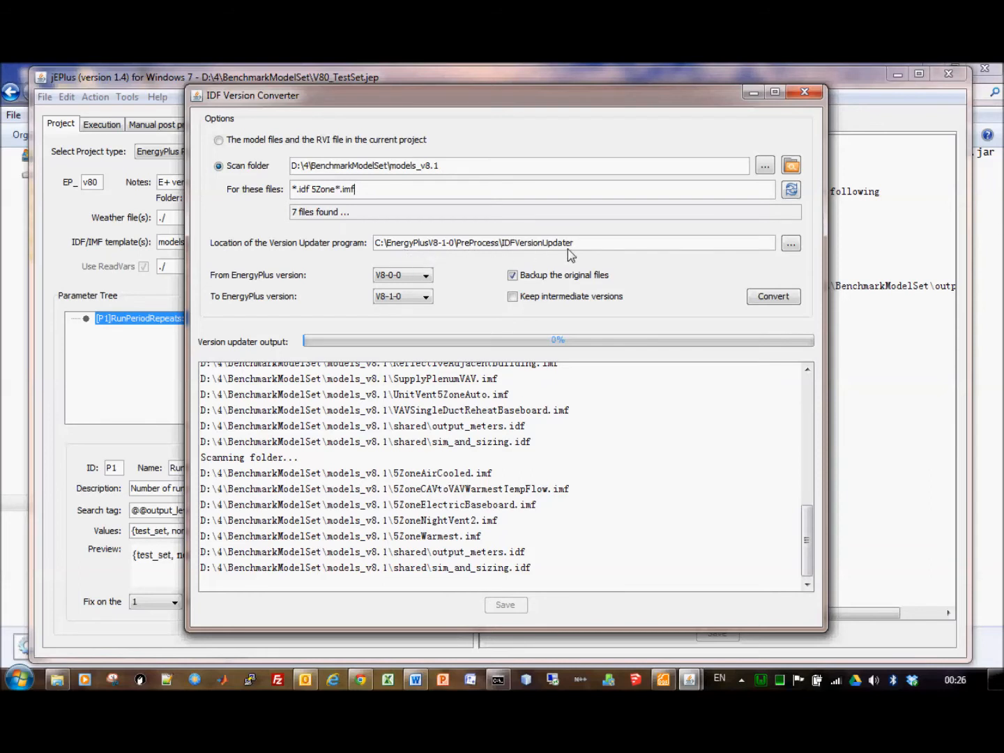
Set the Version Updater program location to the multipletransitionidfversionupdater-win folder inside jEPlus_v1.5_pre_05
{"action": "left_click", "coordinate": [791, 244]}
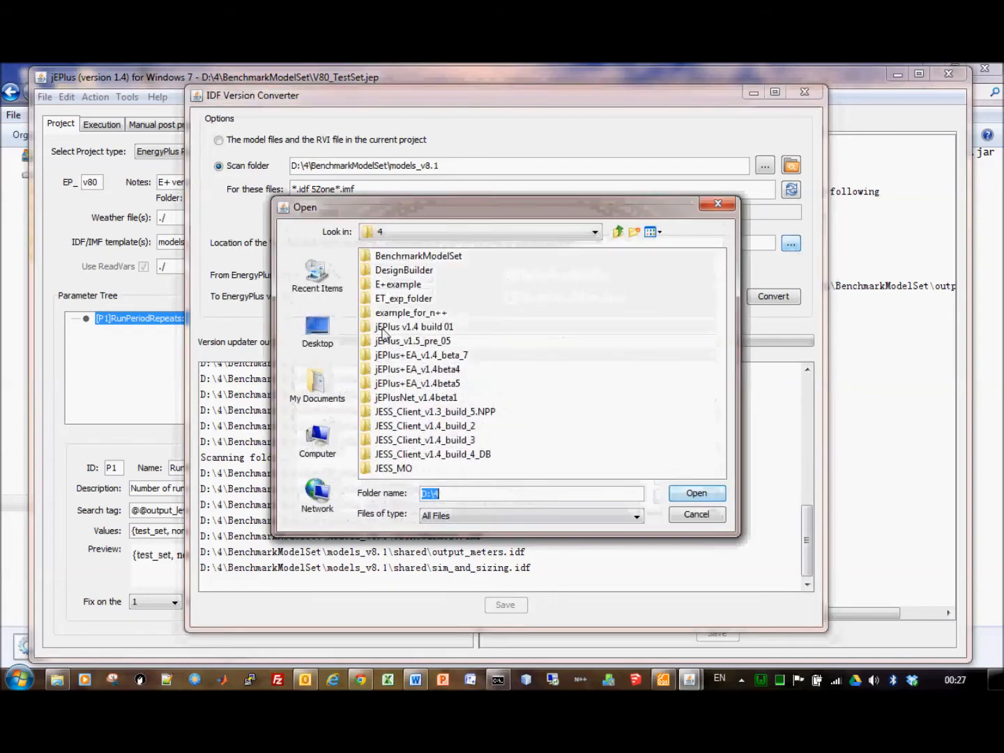
{"action": "left_click", "coordinate": [404, 343]}
{"action": "double_click", "coordinate": [403, 343]}
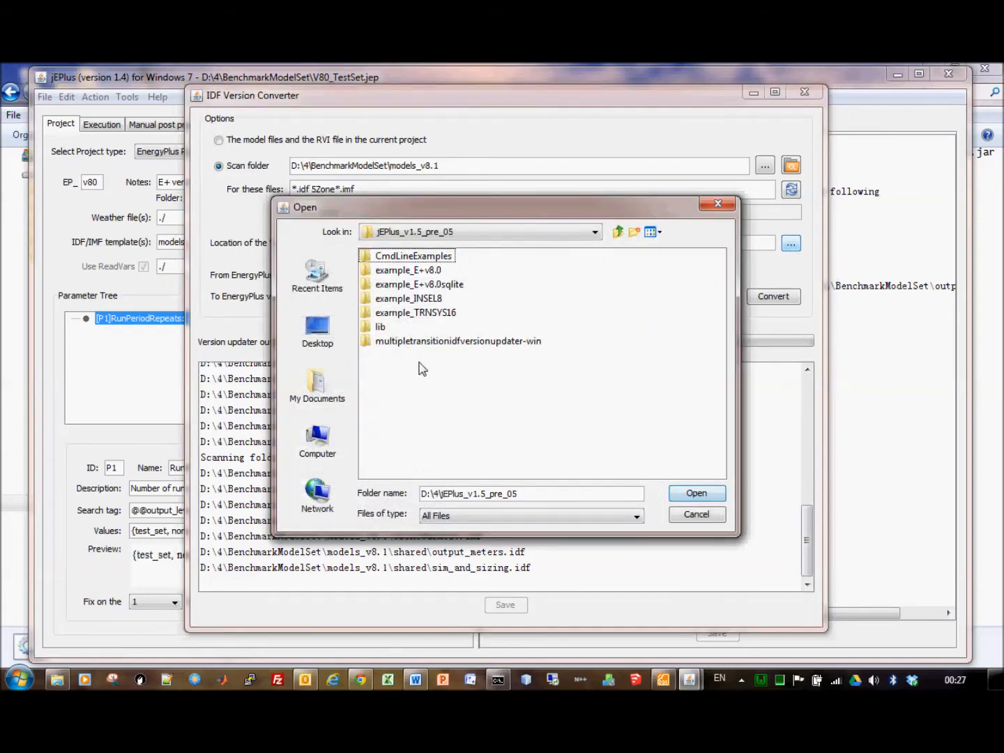
{"action": "left_click", "coordinate": [433, 341]}
{"action": "left_click", "coordinate": [694, 494]}
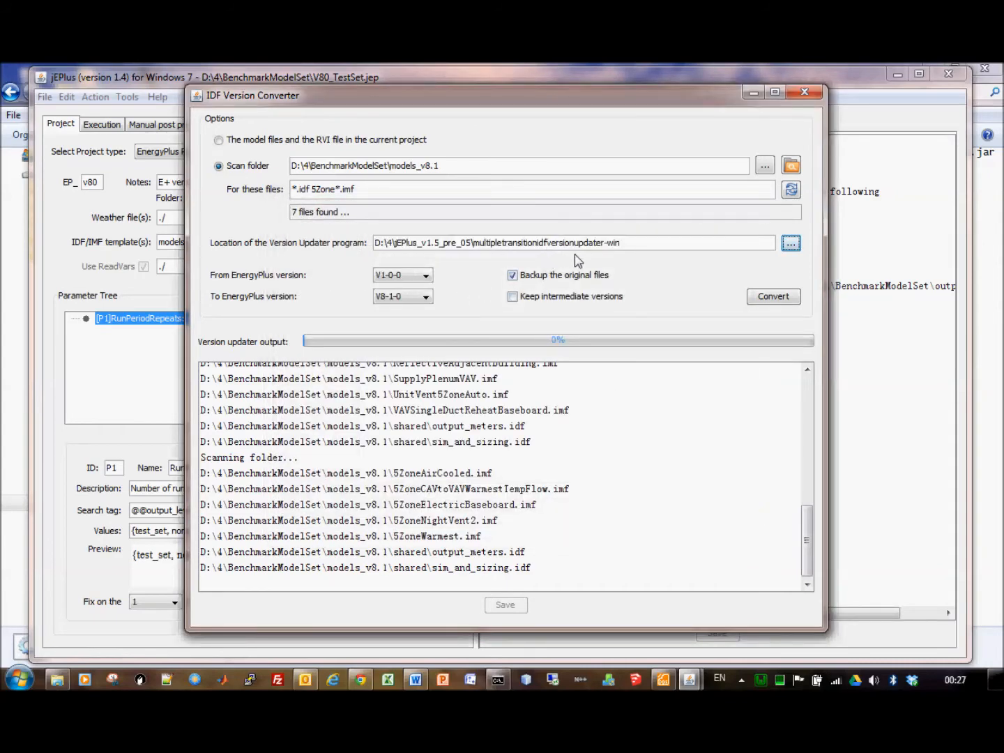
{"action": "left_click", "coordinate": [427, 277]}
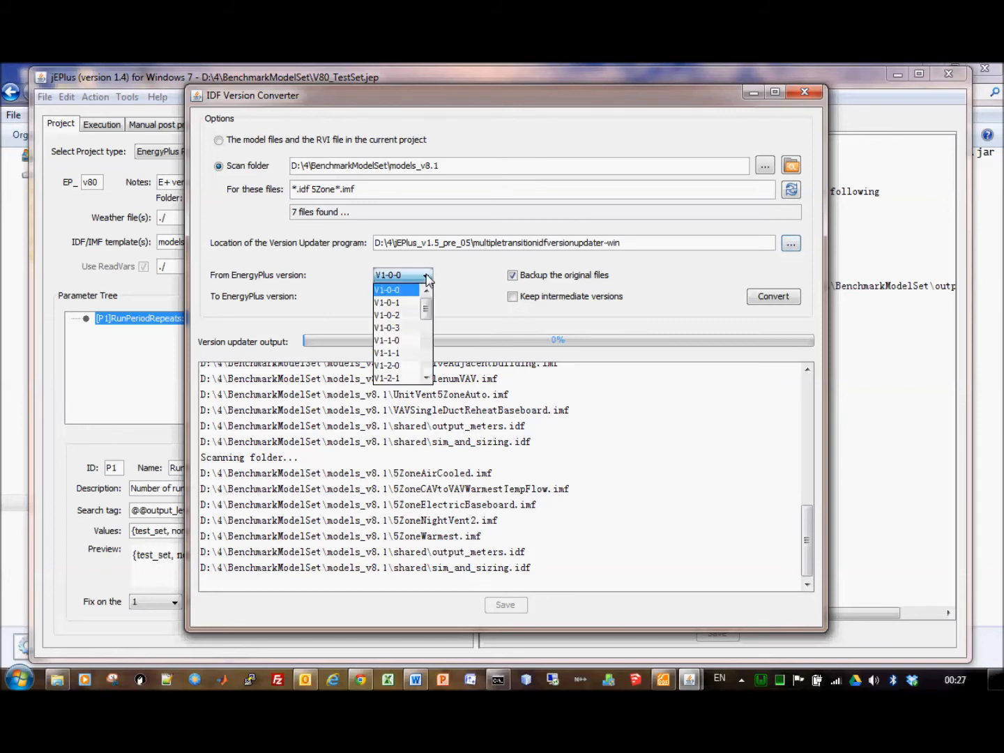
{"action": "left_click_drag", "start_coordinate": [427, 324], "coordinate": [428, 376]}
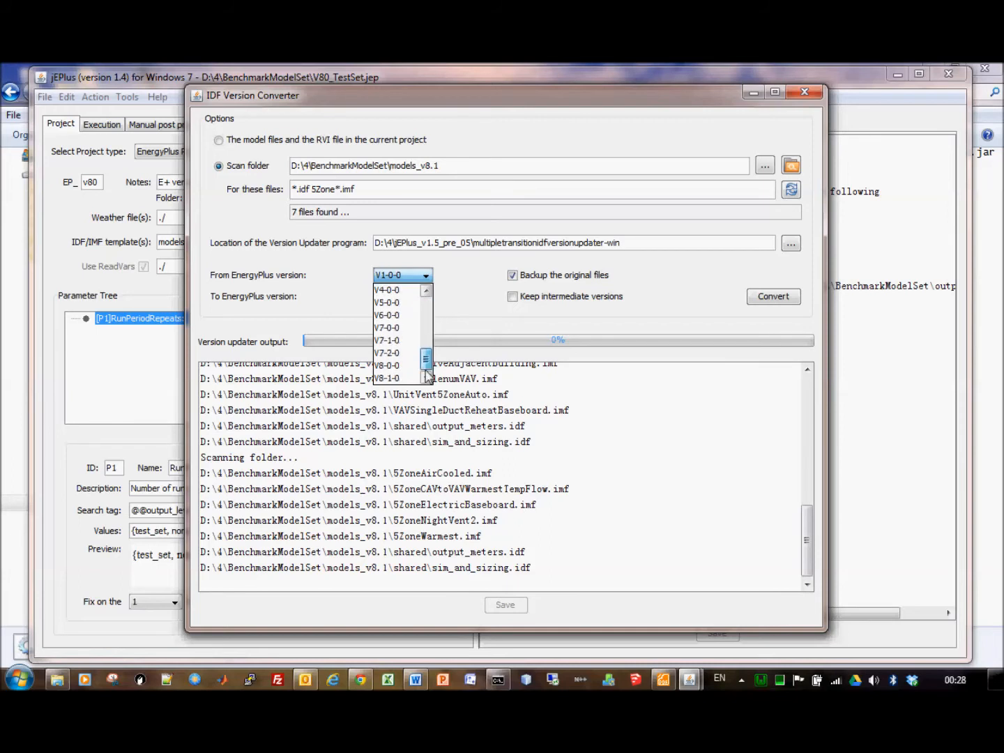
{"action": "left_click", "coordinate": [458, 314]}
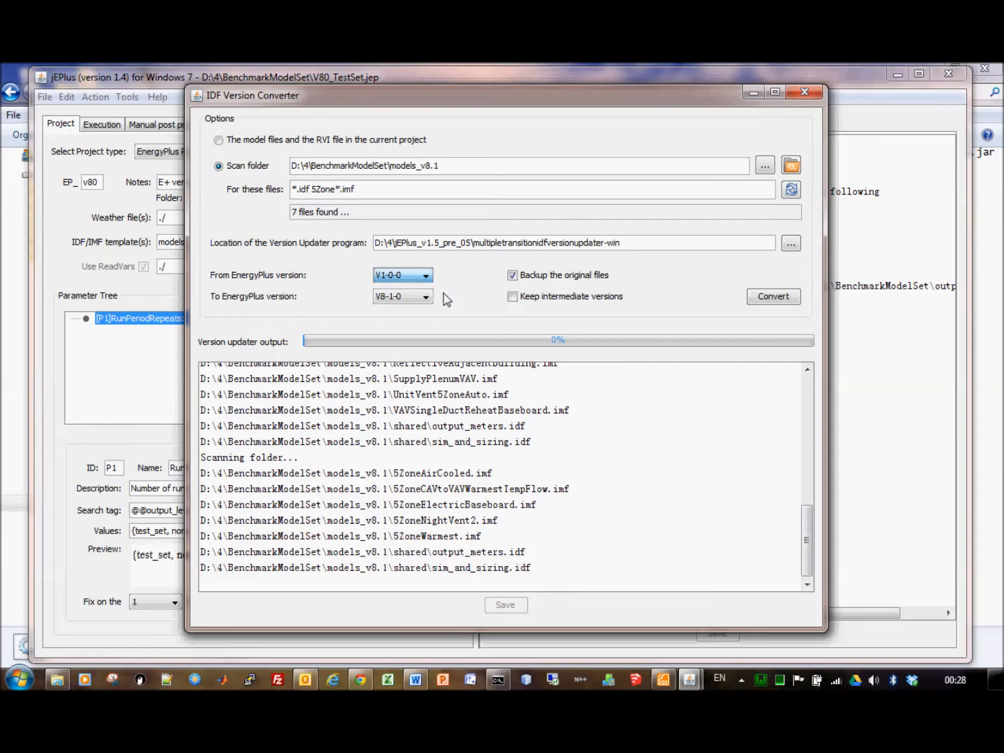
Set the source EnergyPlus version to V8-0-0 and run the conversion of the scanned files to V8-1-0
{"action": "left_click", "coordinate": [424, 276]}
{"action": "left_click", "coordinate": [425, 277]}
{"action": "left_click_drag", "start_coordinate": [427, 296], "coordinate": [427, 369]}
{"action": "left_click", "coordinate": [403, 365]}
{"action": "left_click", "coordinate": [779, 301]}
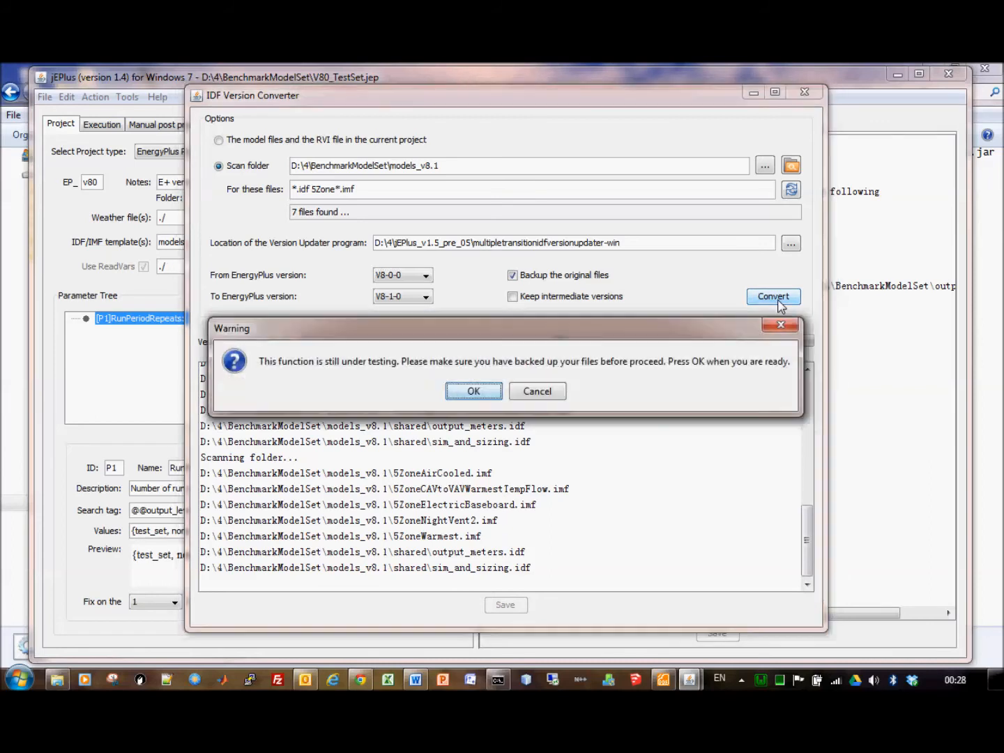
{"action": "left_click", "coordinate": [475, 391]}
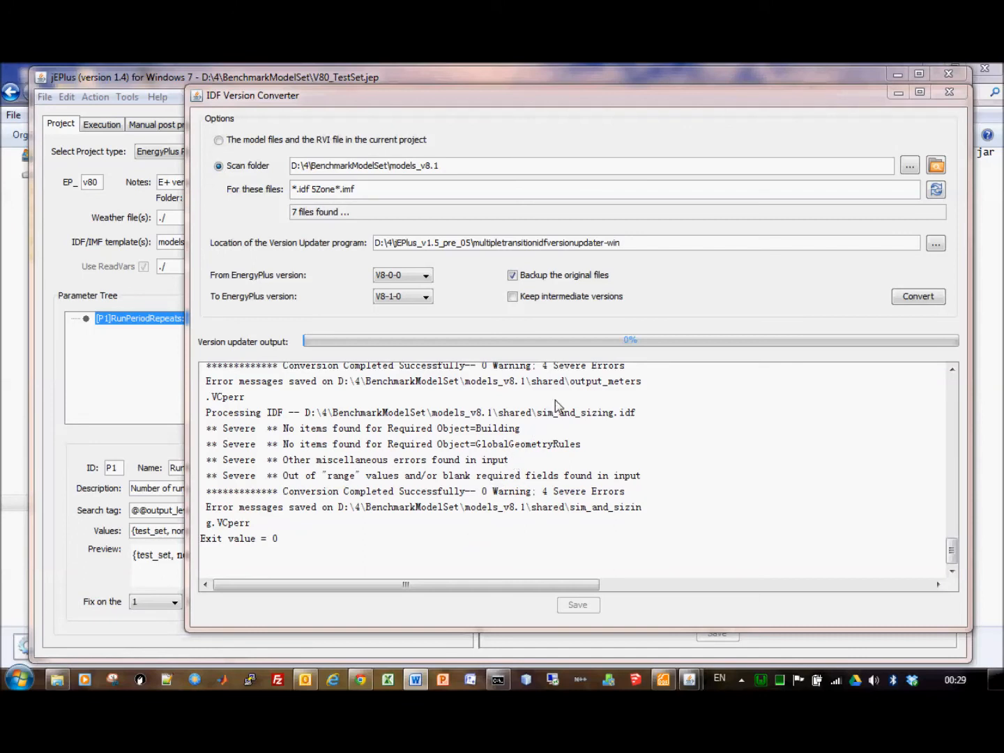
Open the scanned models_v8.1 folder and inspect the converted 5ZoneAirCooled.imf, its .ori backup and its .VCpErr error file
{"action": "left_click", "coordinate": [935, 166]}
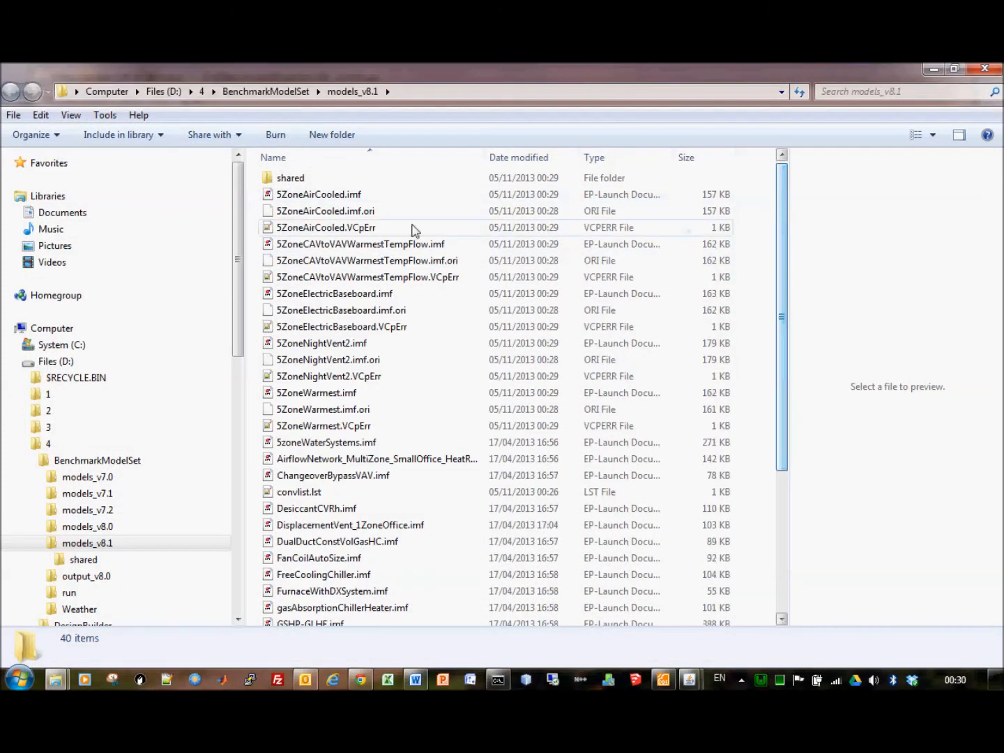
{"action": "left_click", "coordinate": [352, 212]}
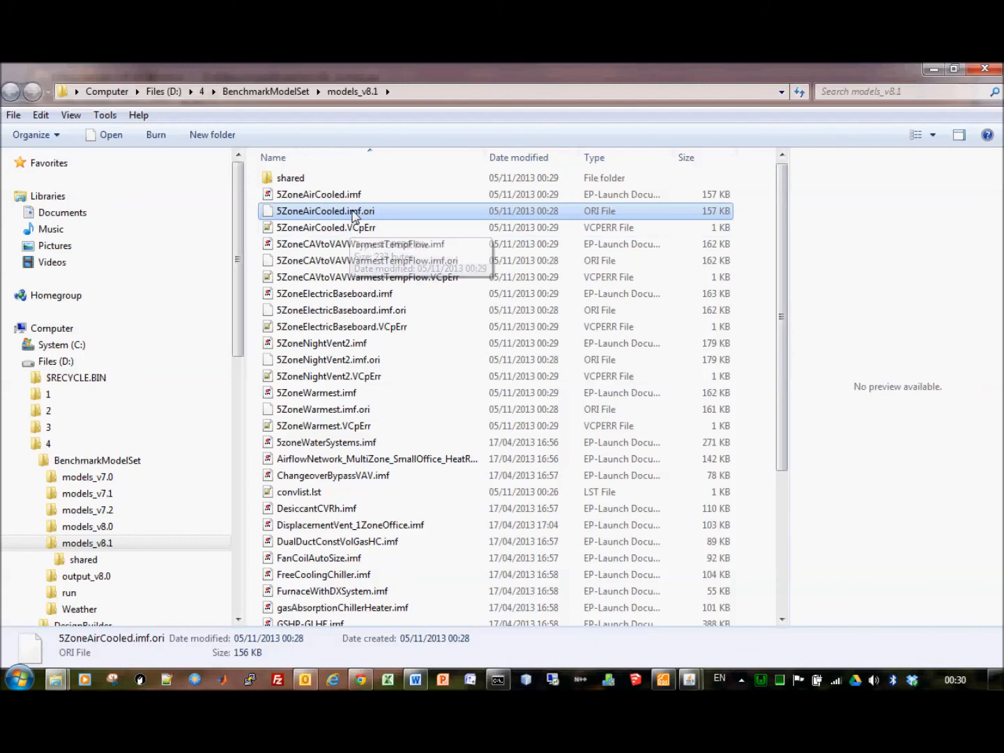
{"action": "left_click", "coordinate": [327, 231]}
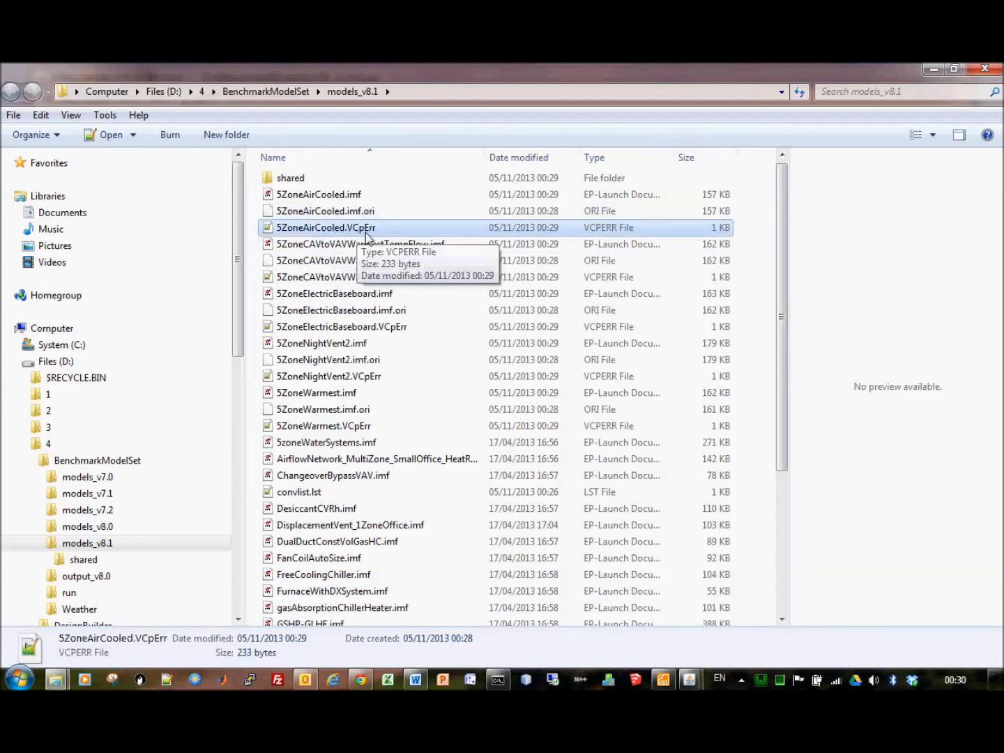
{"action": "left_click", "coordinate": [335, 196]}
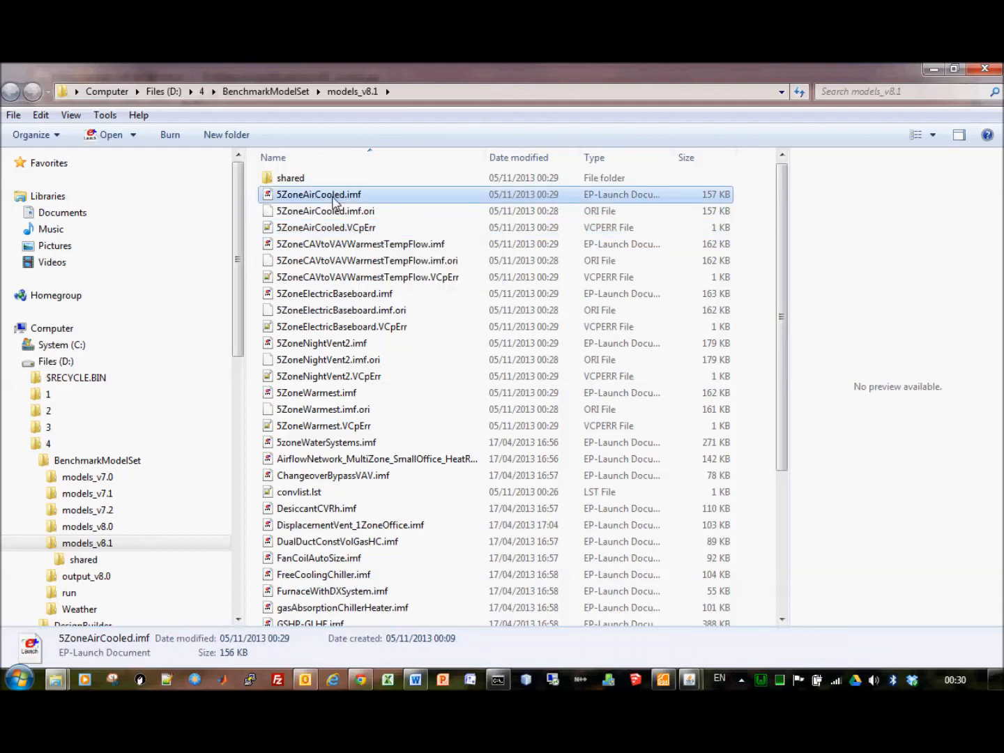
In the main jEPlus project, set the EP_ version to v81 and the IDF/IMF template folder to models_v8.1/, and validate the project
{"action": "mouse_move", "coordinate": [688, 684]}
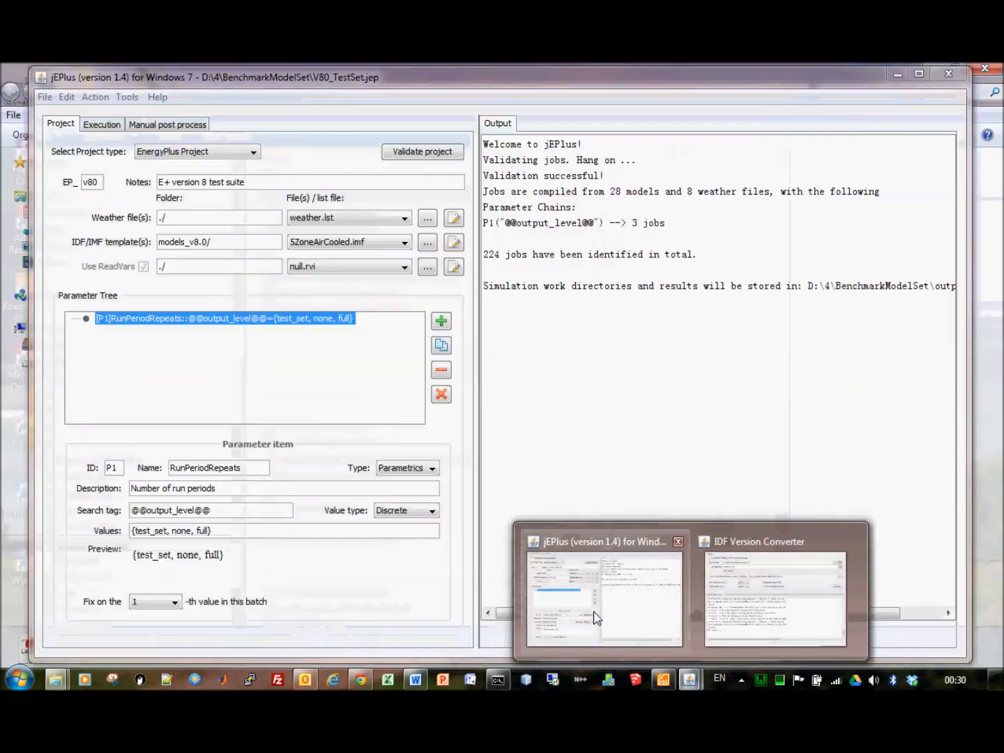
{"action": "left_click", "coordinate": [594, 612]}
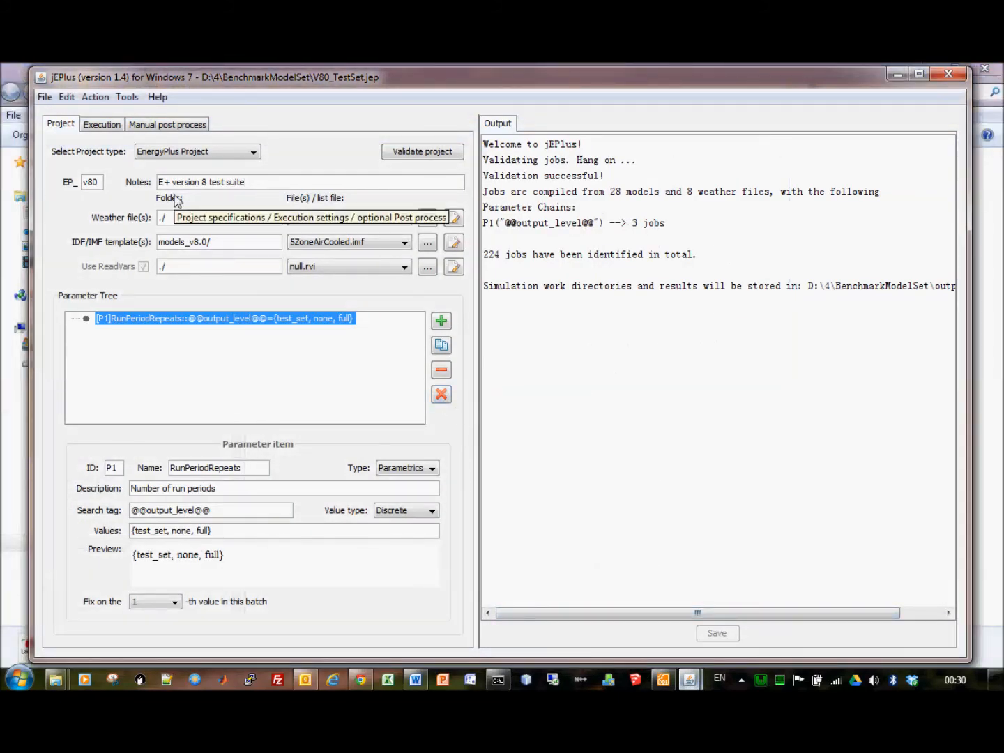
{"action": "left_click", "coordinate": [102, 181]}
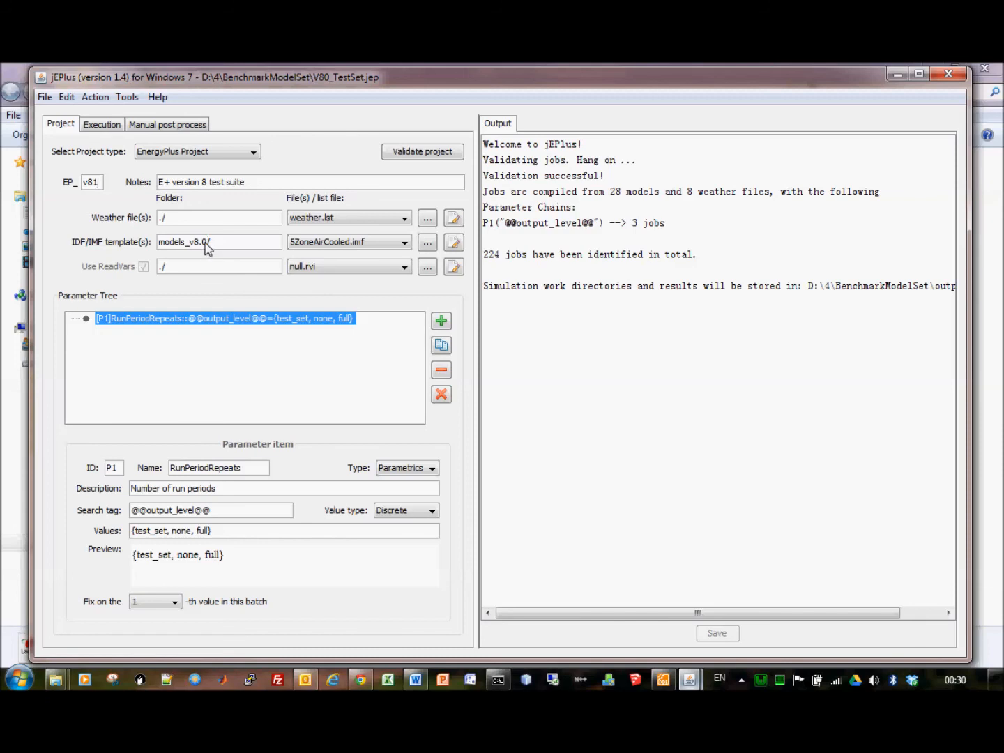
{"action": "key", "text": "BackSpace"}
{"action": "key", "text": "BackSpace"}
{"action": "type", "text": "1/"}
{"action": "left_click", "coordinate": [408, 158]}
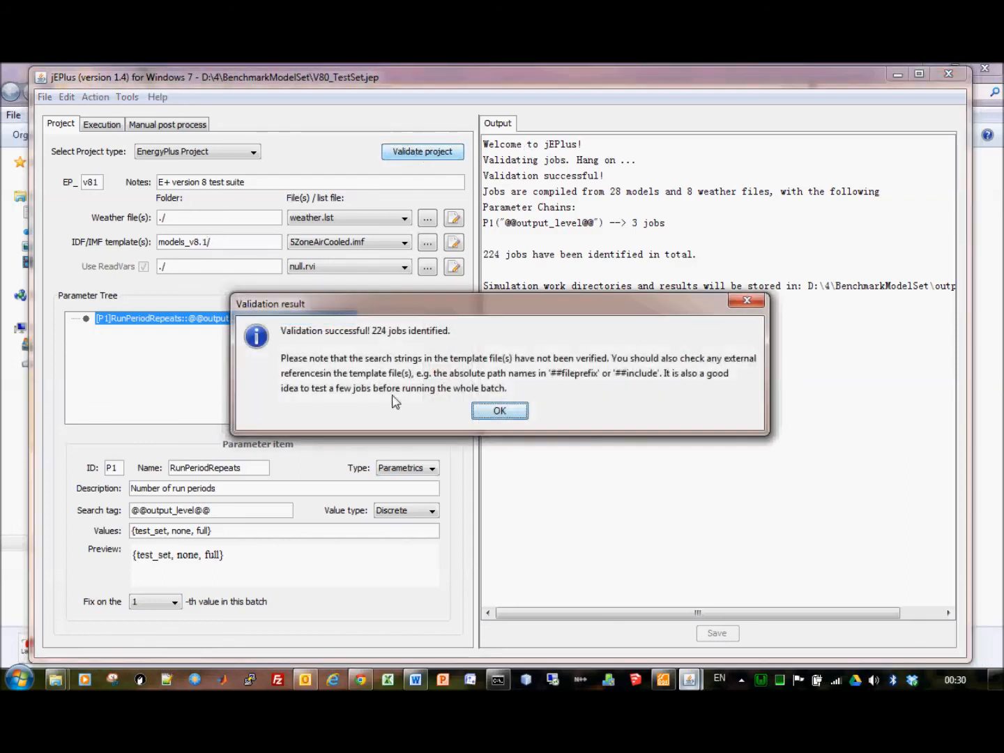
{"action": "left_click", "coordinate": [500, 411]}
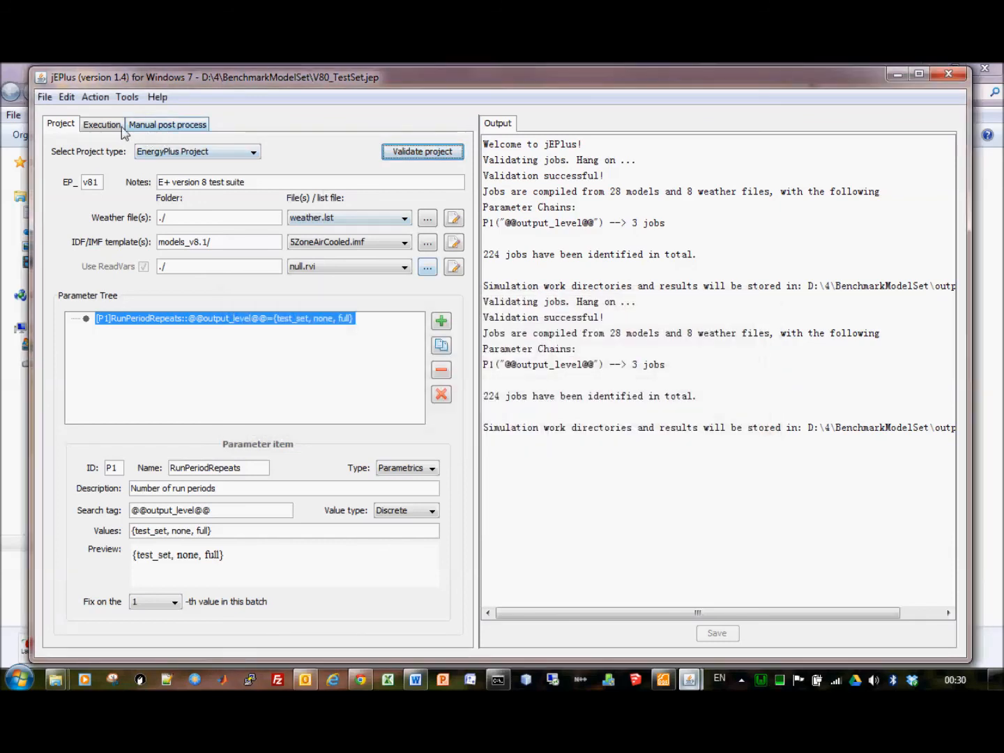
Save the project as a new file named V81_TestSet.jep in the BenchmarkModelSet folder
{"action": "left_click", "coordinate": [44, 97]}
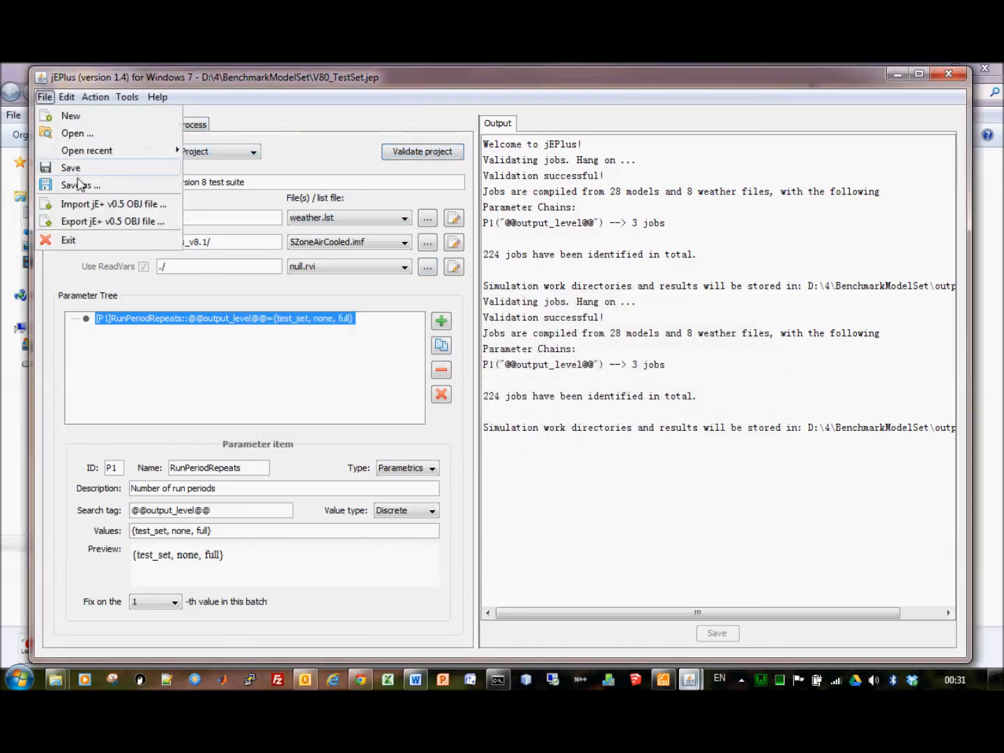
{"action": "left_click", "coordinate": [99, 186]}
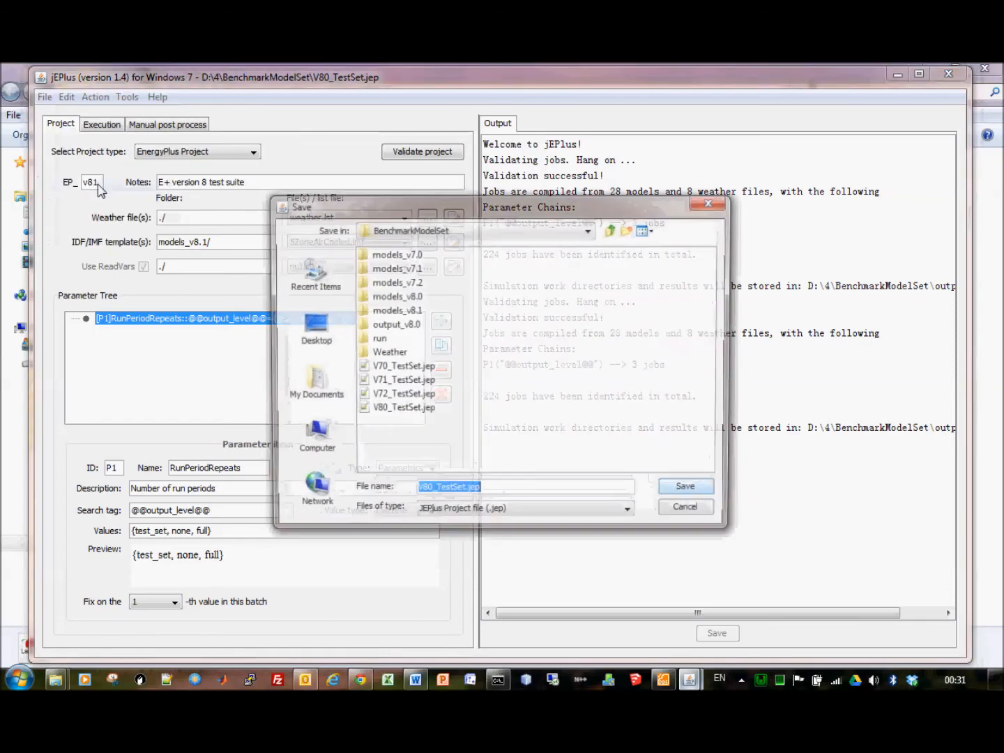
{"action": "left_click", "coordinate": [432, 495]}
{"action": "key", "text": "BackSpace"}
{"action": "type", "text": "1"}
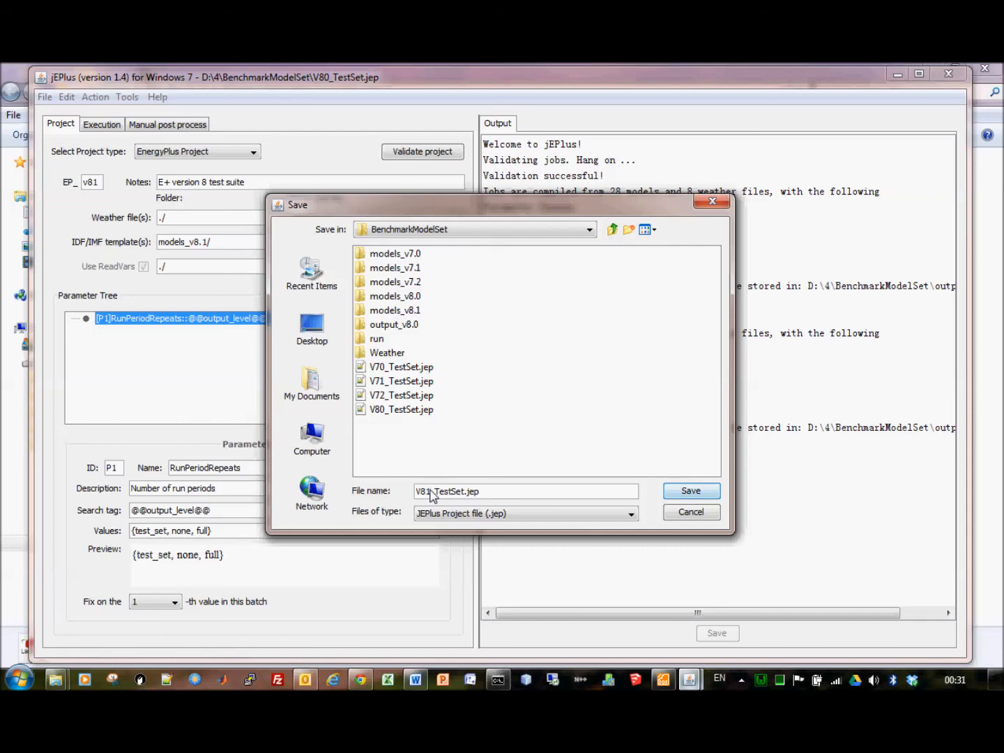
{"action": "left_click", "coordinate": [691, 491]}
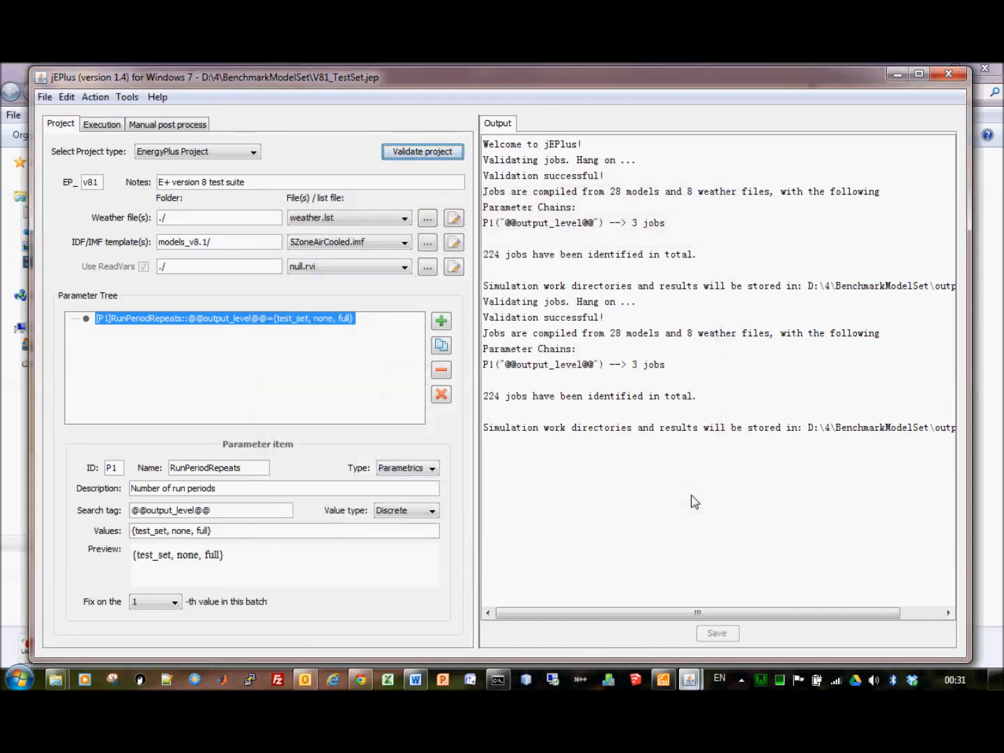